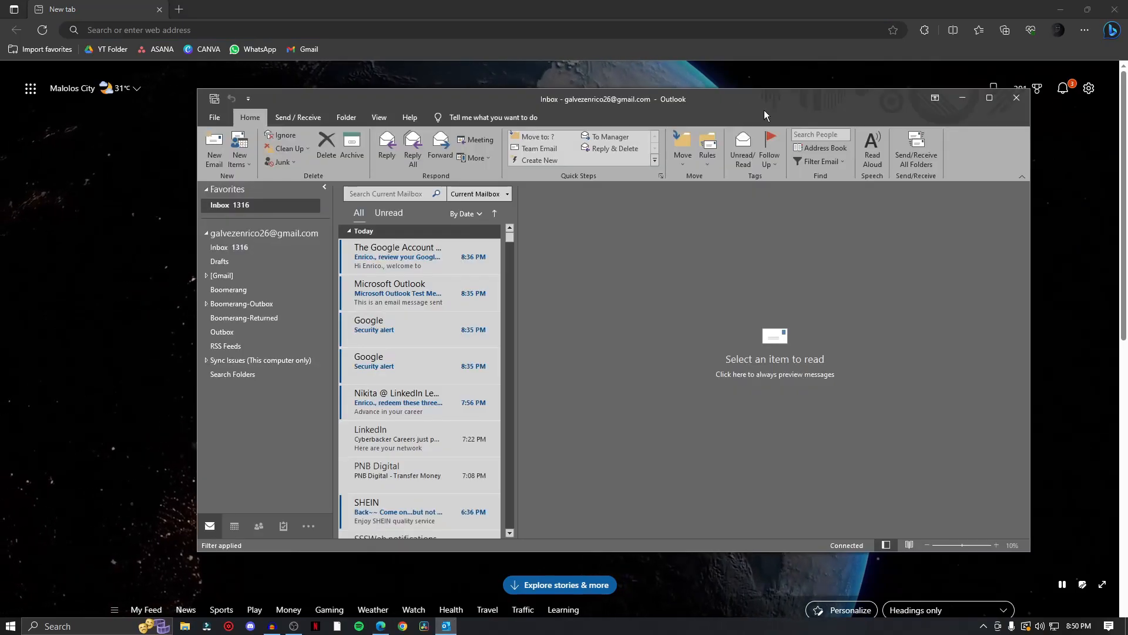
Step: Minimize the mail window, then switch back to Outlook and maximize it
click(959, 97)
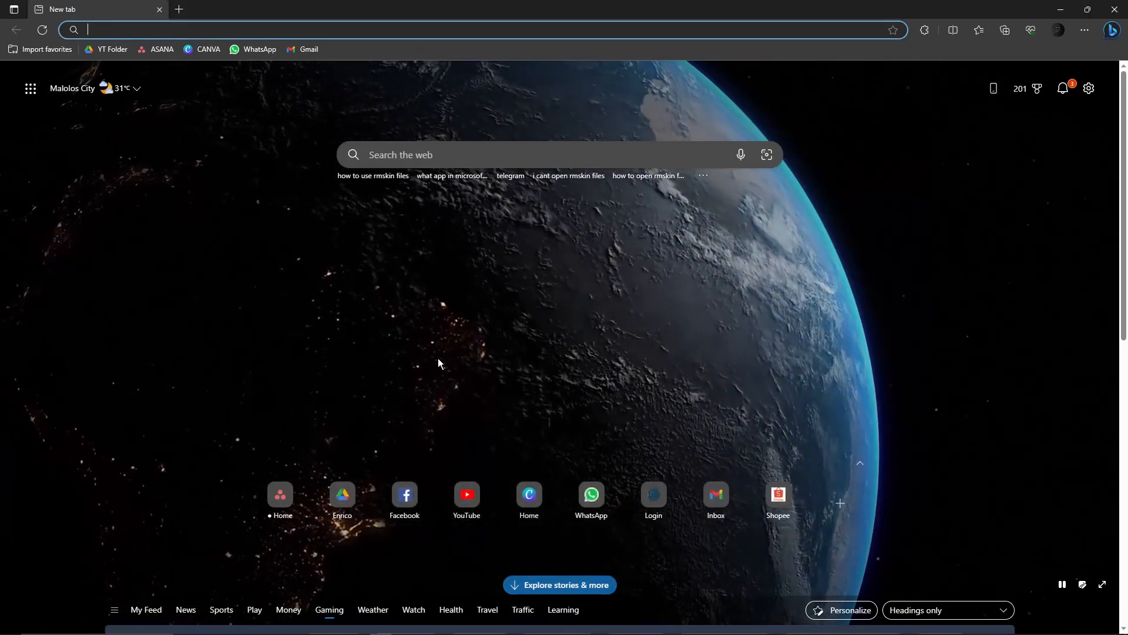
mouse_move(449, 632)
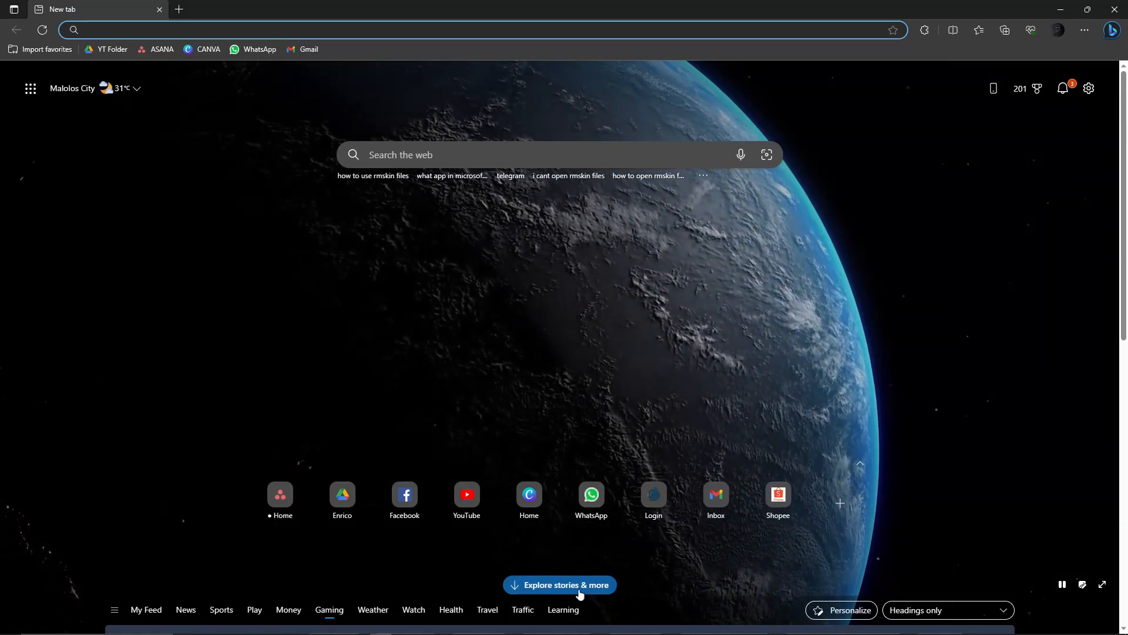
mouse_move(566, 631)
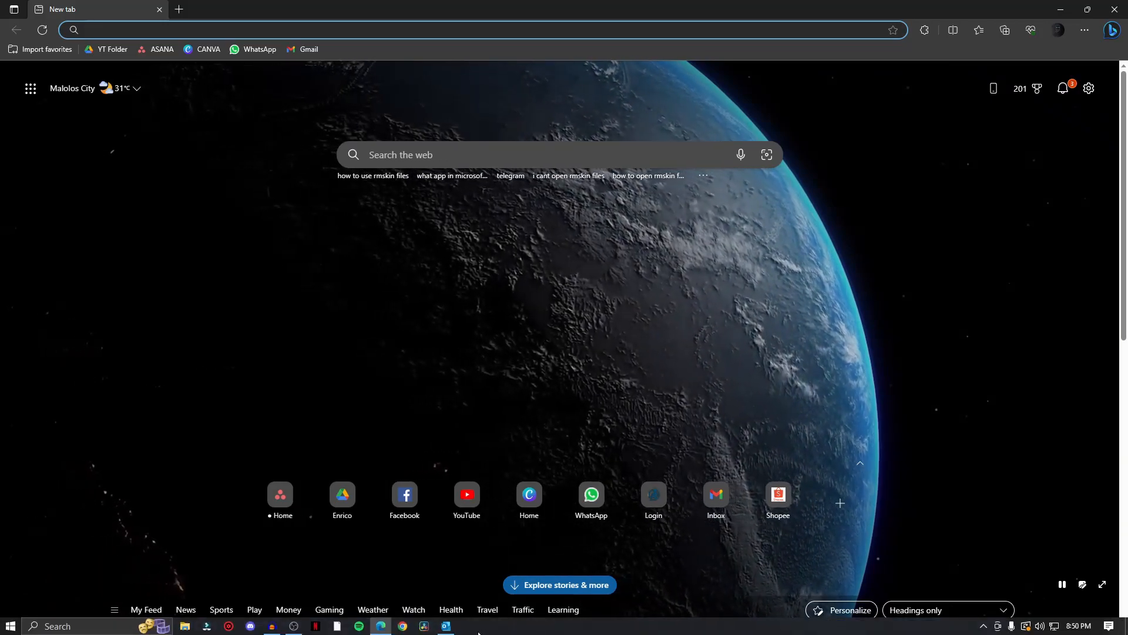
click(446, 632)
click(989, 97)
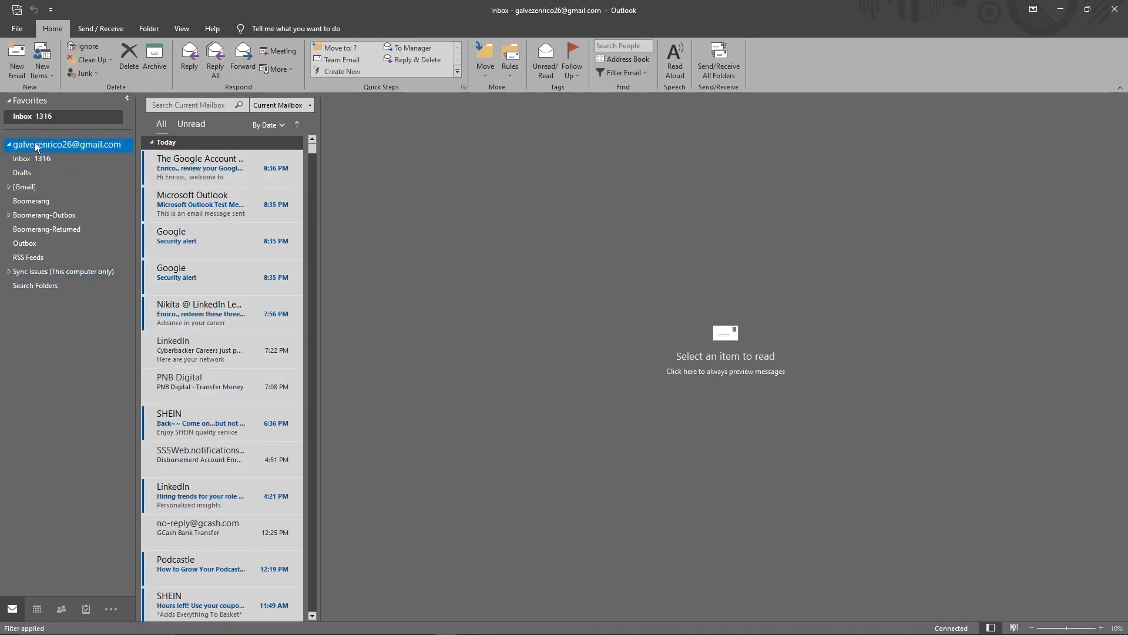
Step: Create a new email with the subject "Out Of Office"
click(19, 59)
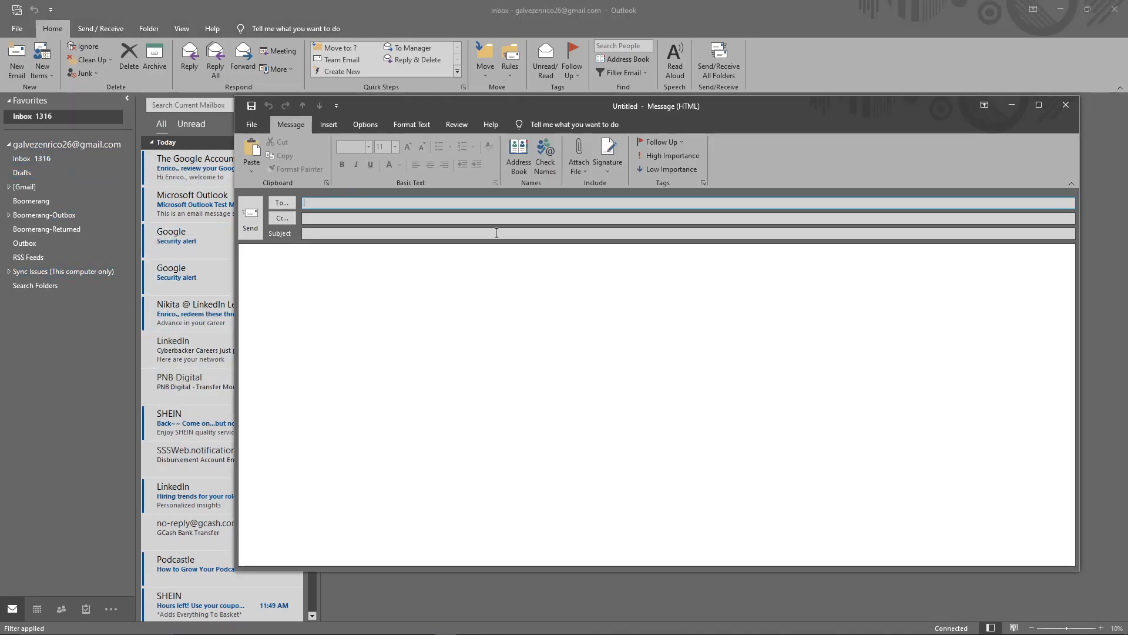
click(356, 218)
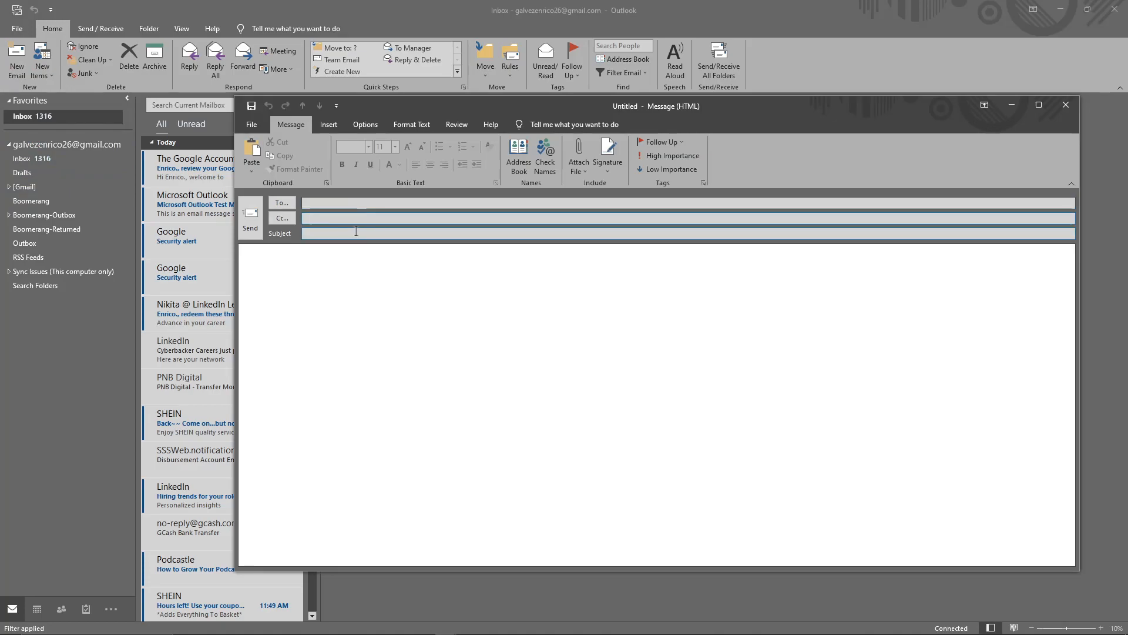
click(356, 234)
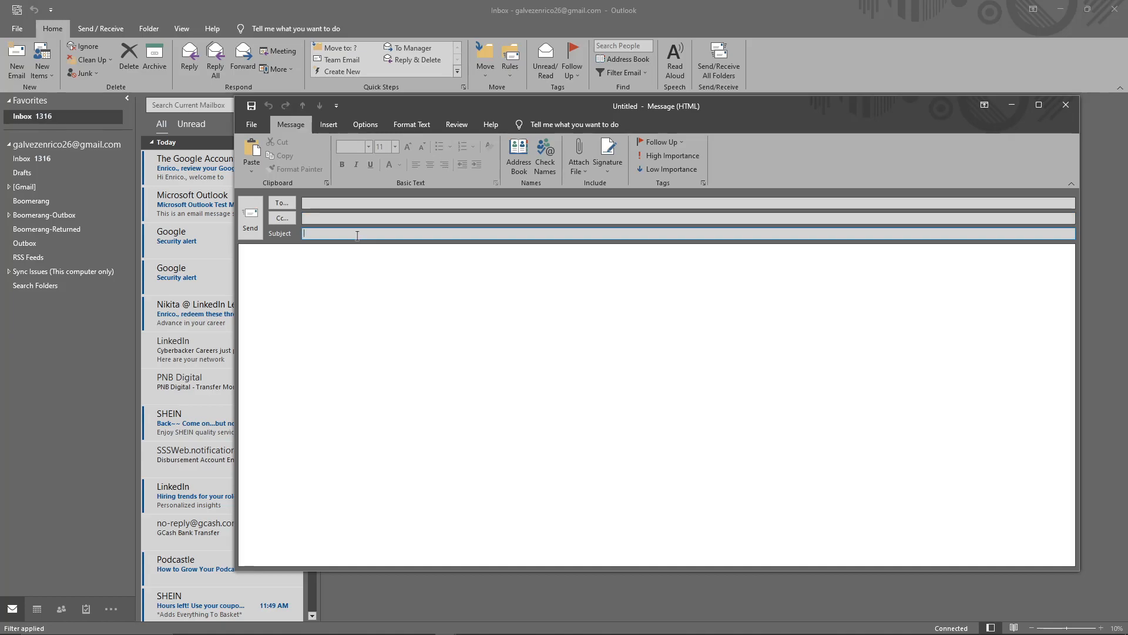
text(Out Of Office)
Step: Start the message body with "I will be out of office starting tomorrow (Date) until Friday (Date). Please do not"
click(549, 385)
drag(717, 106, 745, 77)
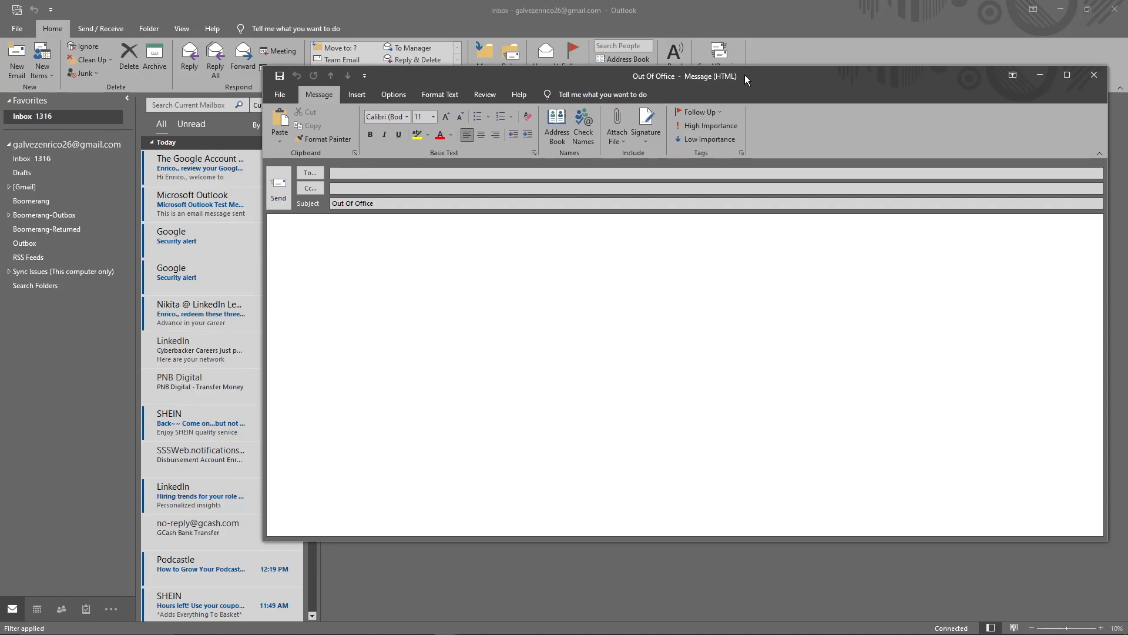
text(I will be out of offiice starting tomorrow ()
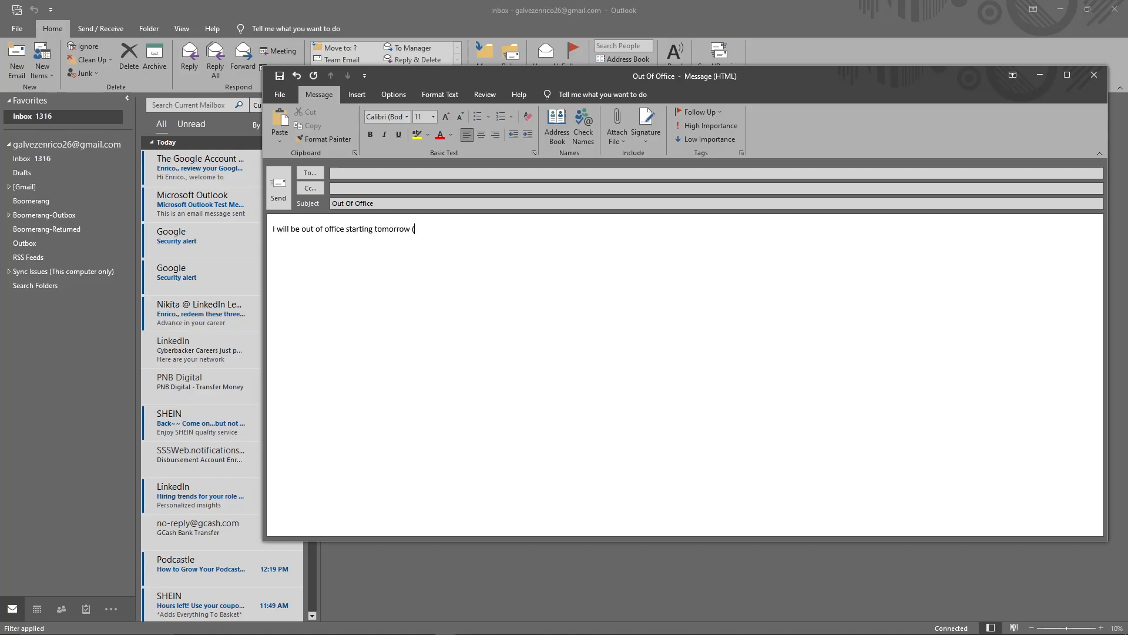
text(Date) until)
text( Friday)
text( ()
text((c)
key(BackSpace)
key(BackSpace)
text(DAte)
key(BackSpace)
key(BackSpace)
key(BackSpace)
text(ate). Please do not)
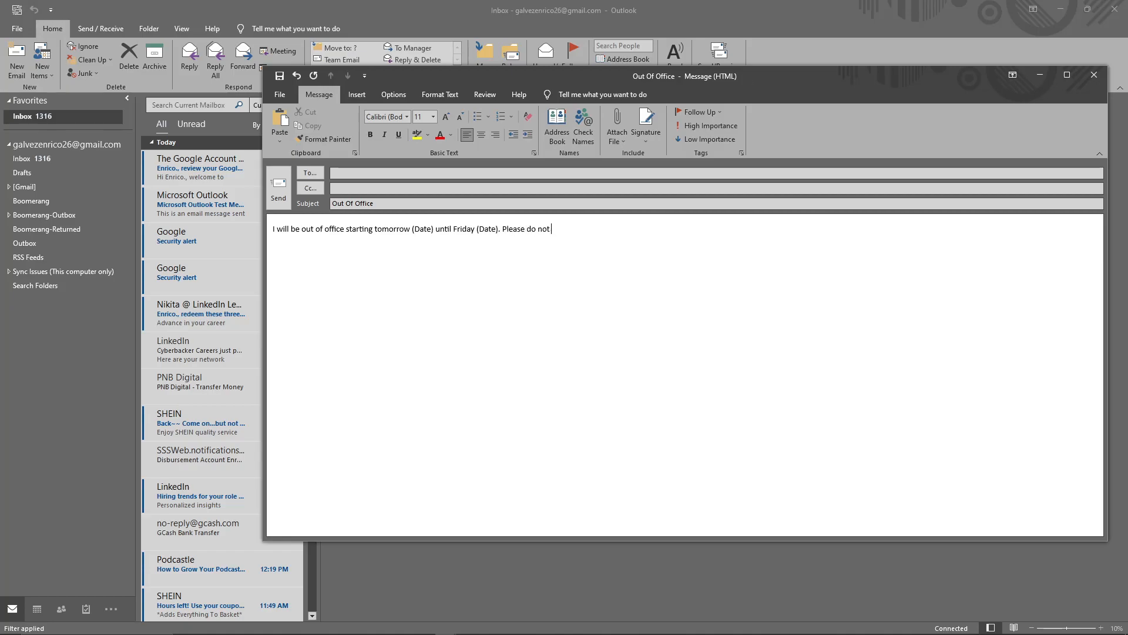
Step: Complete the message body with "contact me unless it is urgent, here are my contact info (info)."
text( contact me unless it is urgent, here are my contacvcvt in)
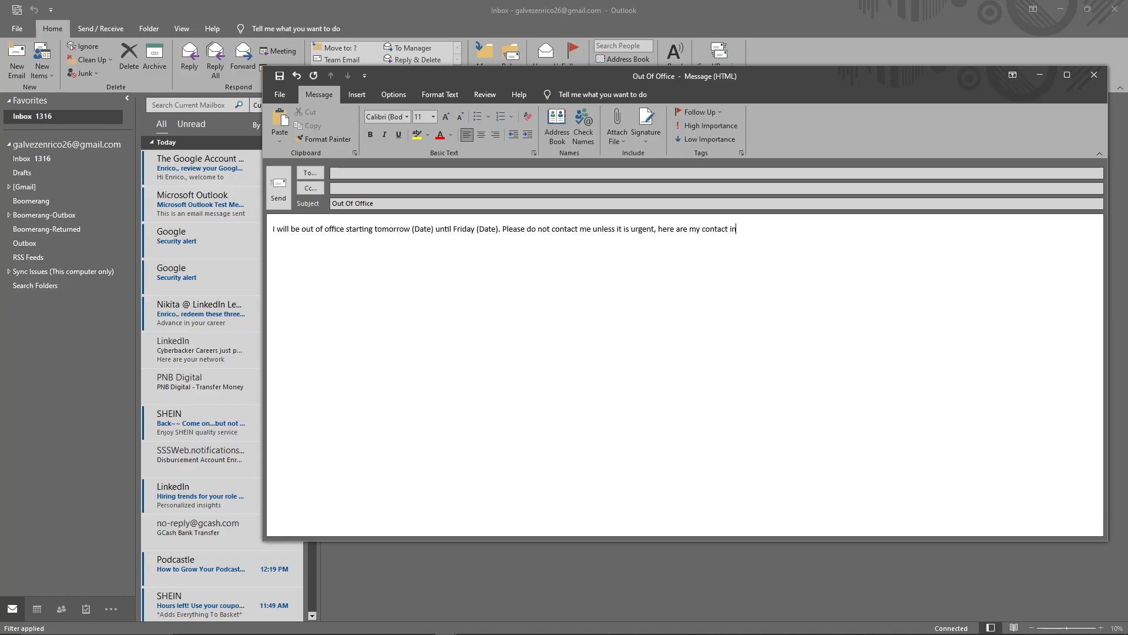
text(fo (info).)
Step: Save the message as an Outlook Template named Out Of Office in the Templates folder, and close the message window
click(280, 94)
click(326, 178)
click(386, 339)
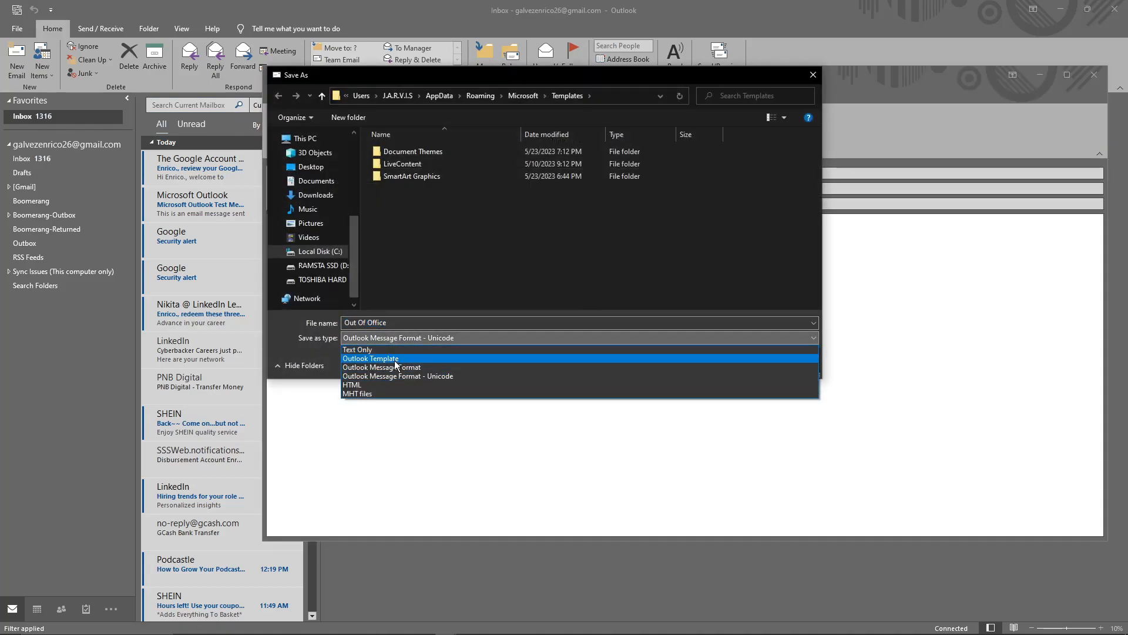
click(396, 360)
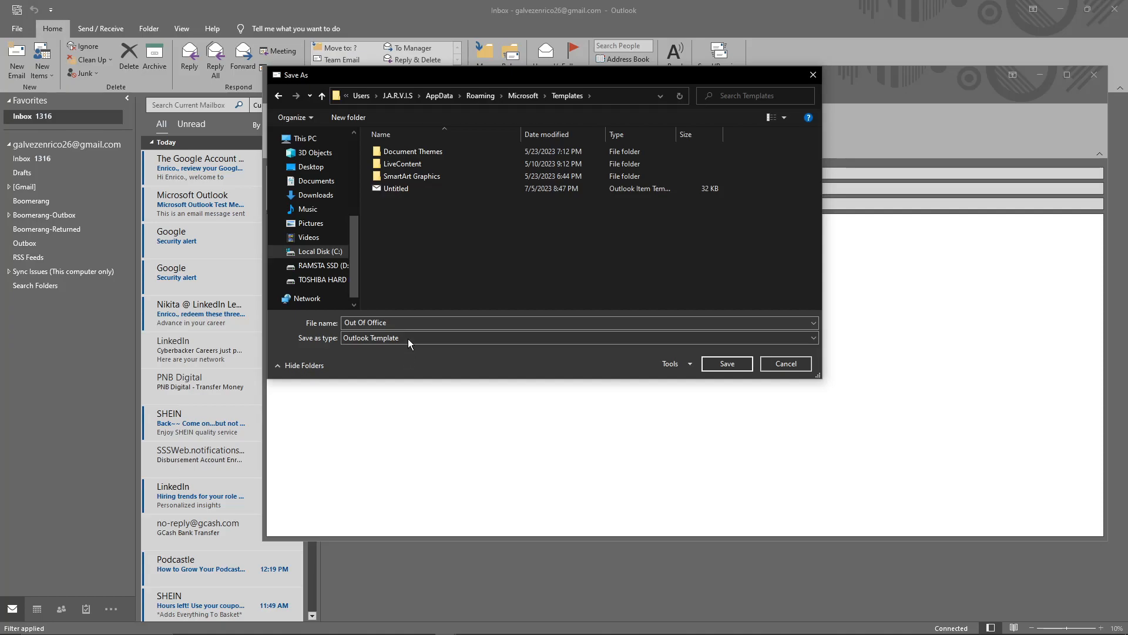
click(408, 338)
click(428, 376)
click(450, 343)
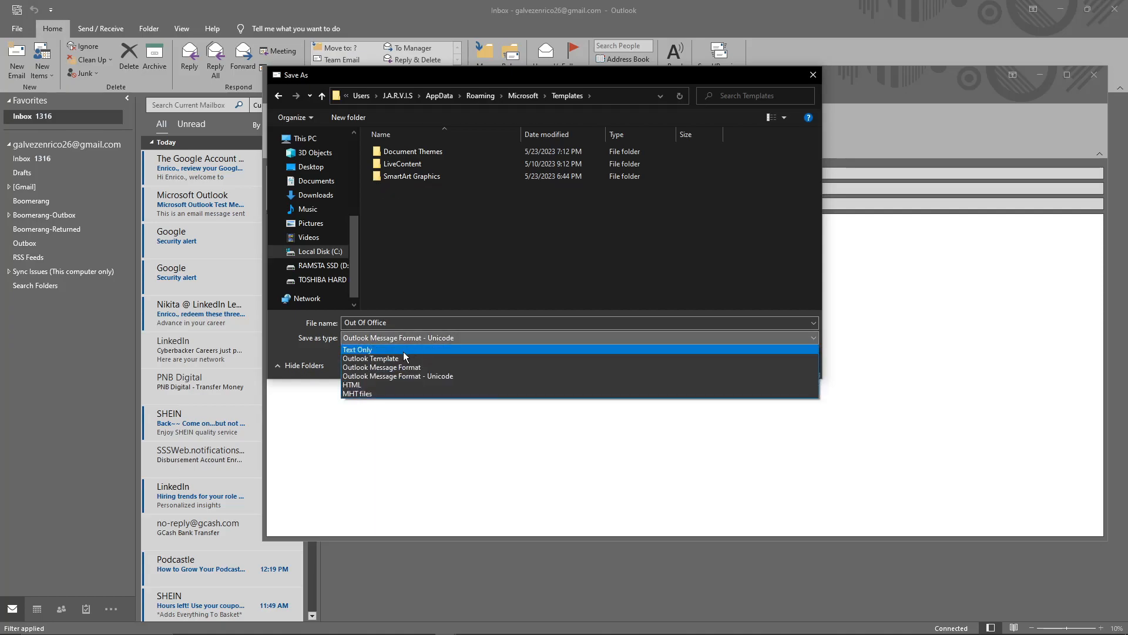
click(396, 357)
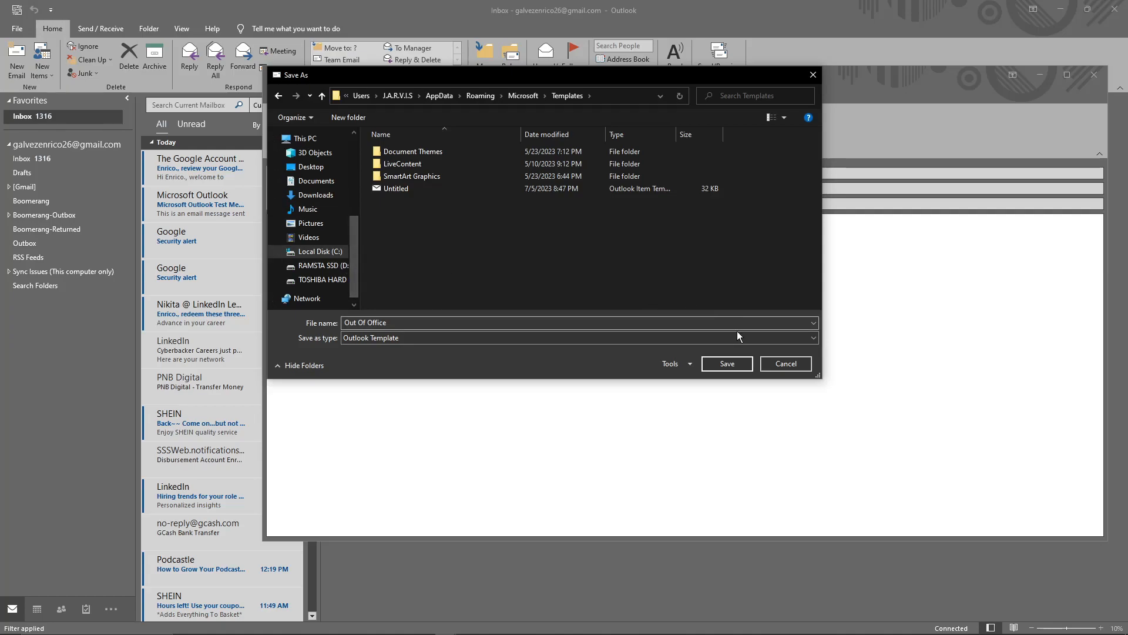
click(735, 364)
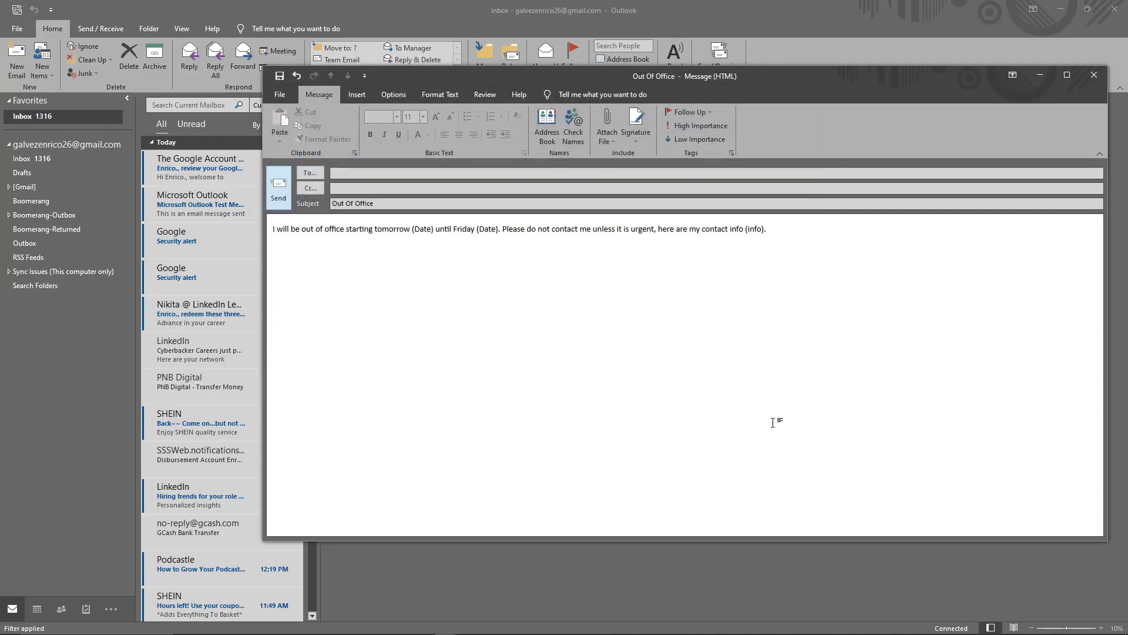
click(1089, 79)
click(579, 351)
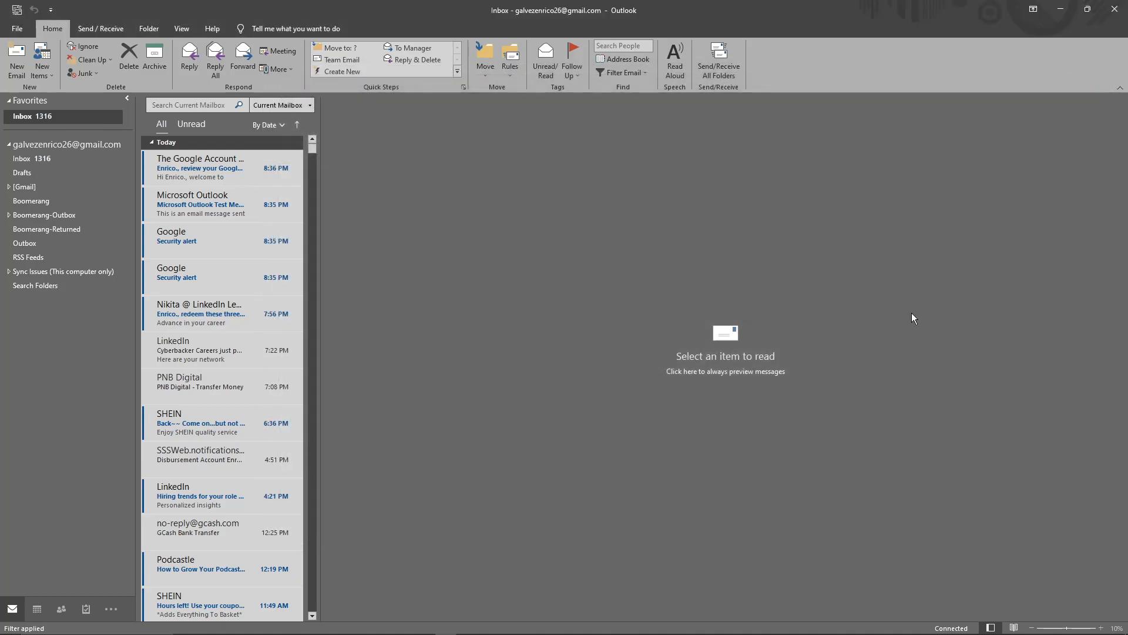
Step: Create a new email rule from a blank rule that applies to messages I receive
click(17, 28)
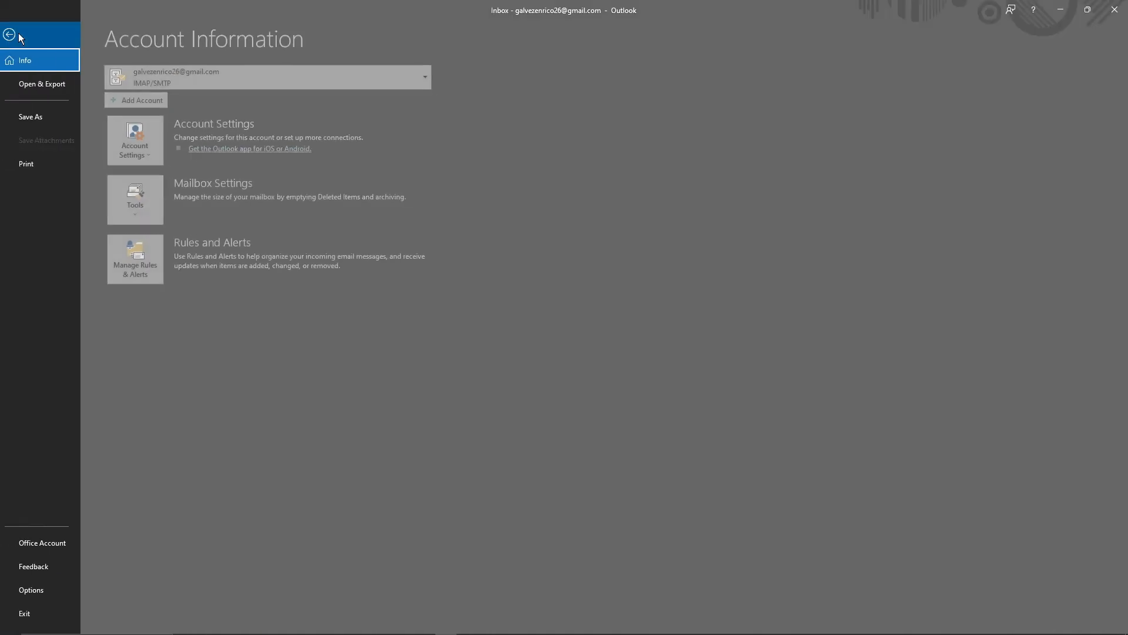
click(142, 254)
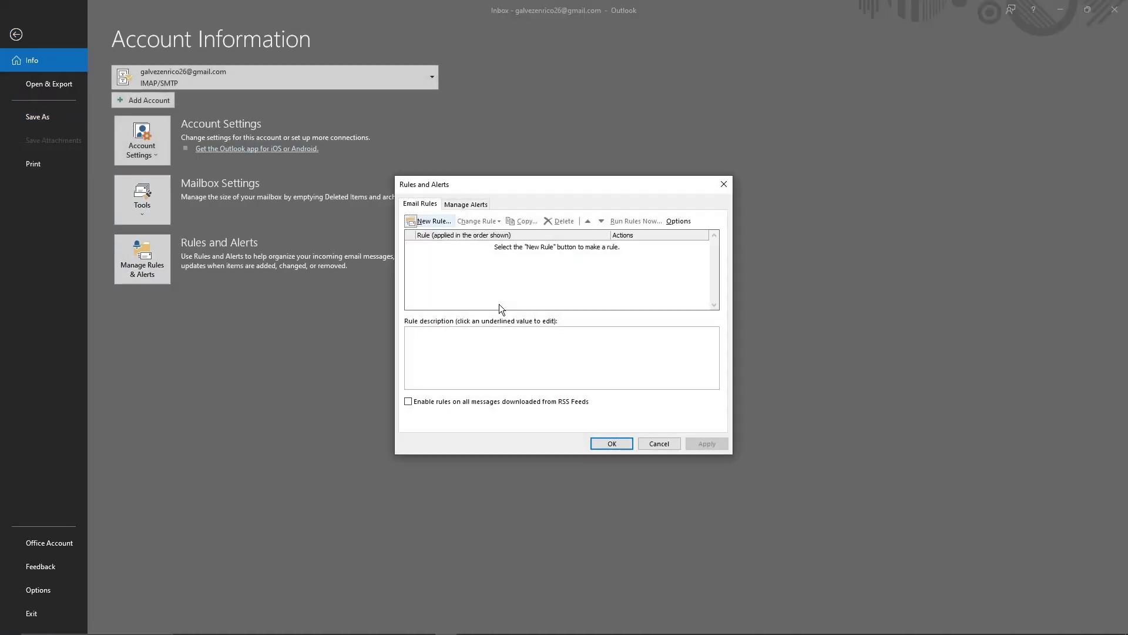
click(430, 221)
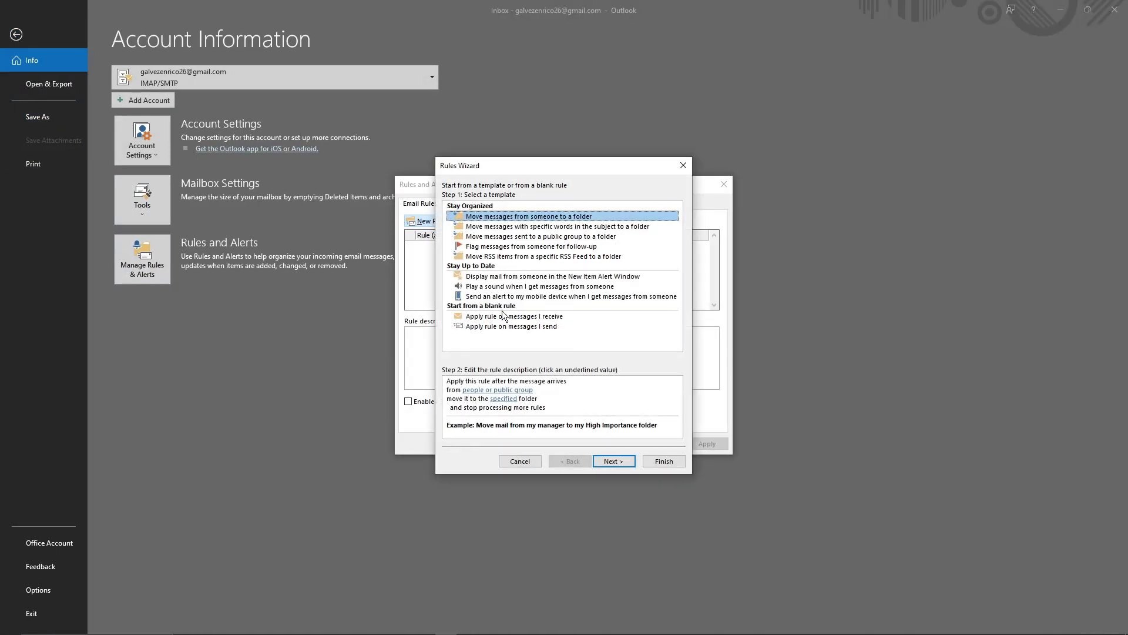
click(504, 316)
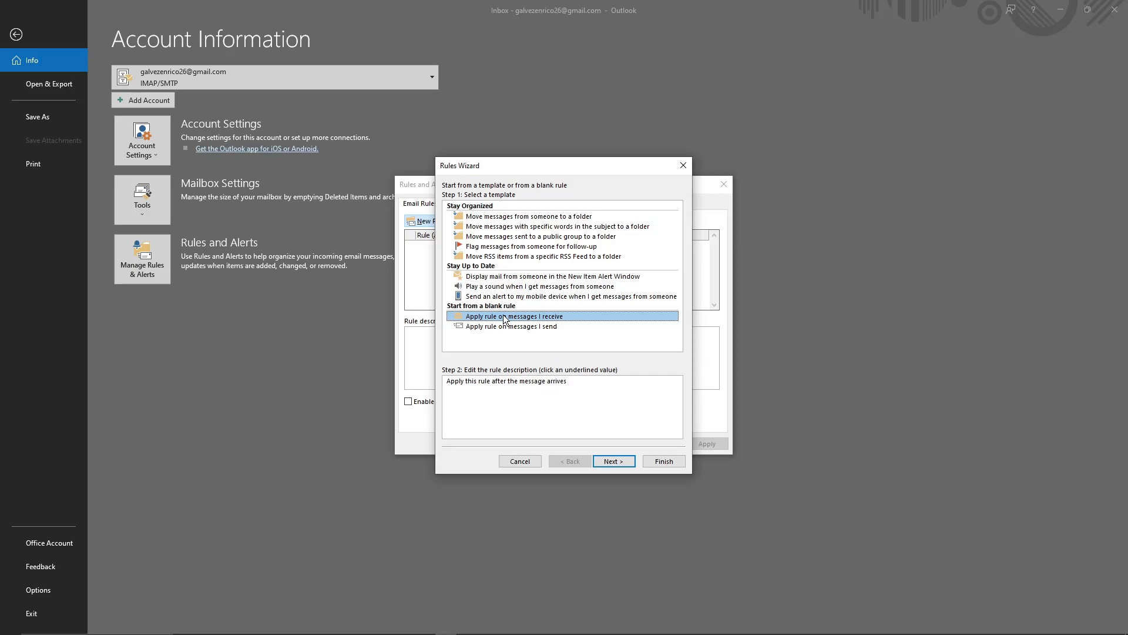
click(553, 326)
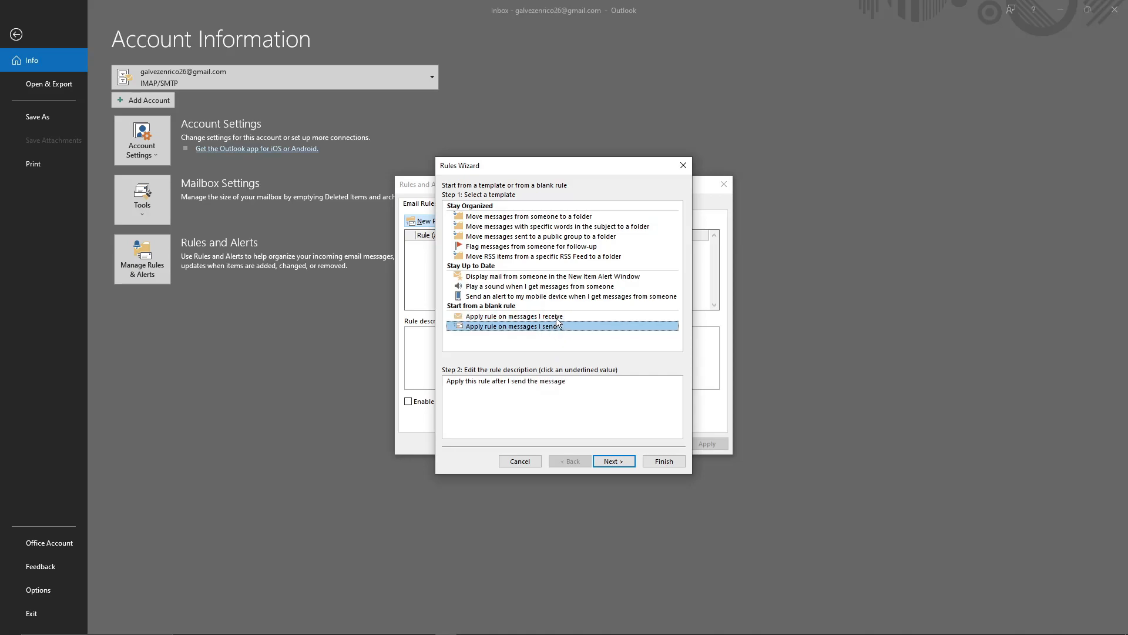
click(556, 317)
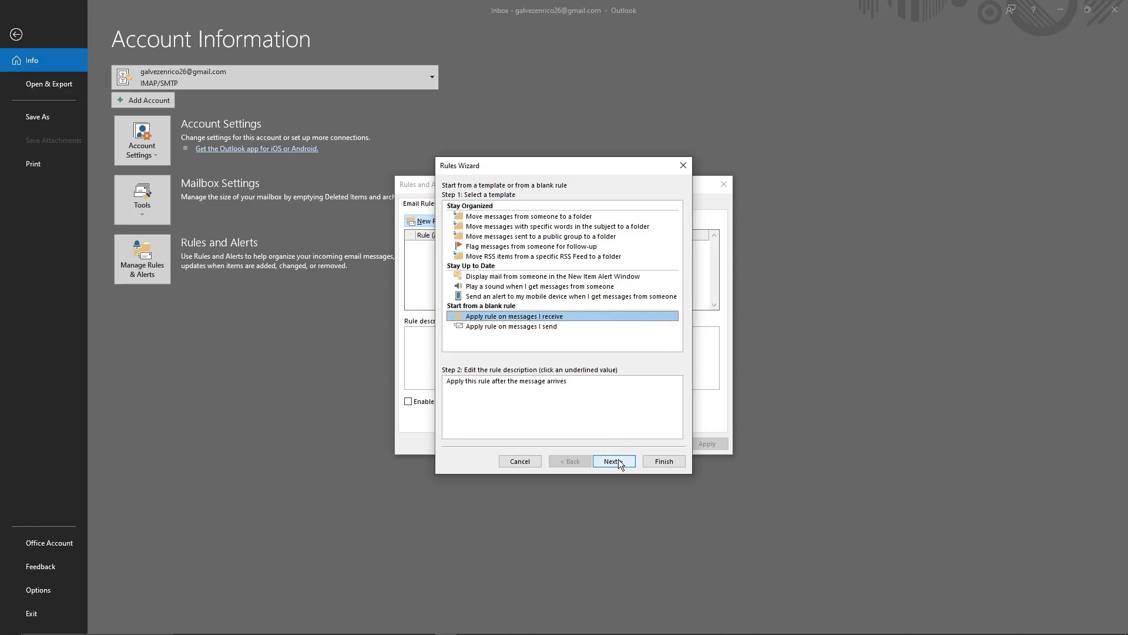
click(612, 461)
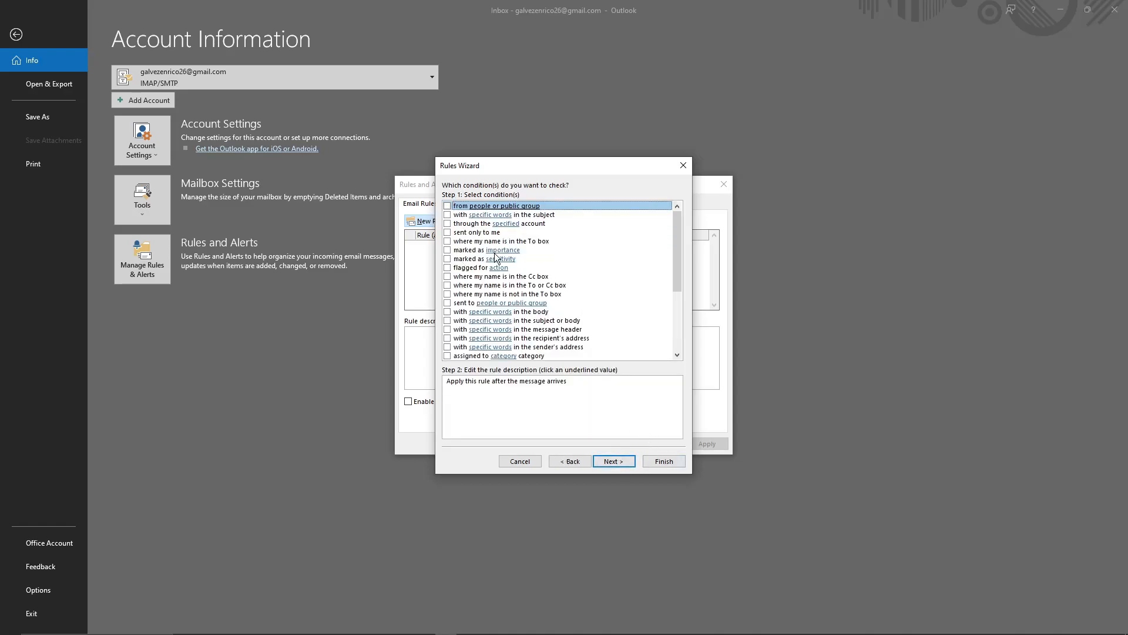
Step: Review the rule conditions, leave all of them unselected and apply the rule to every received message
scroll(529, 282, down, 4)
scroll(539, 314, up, 3)
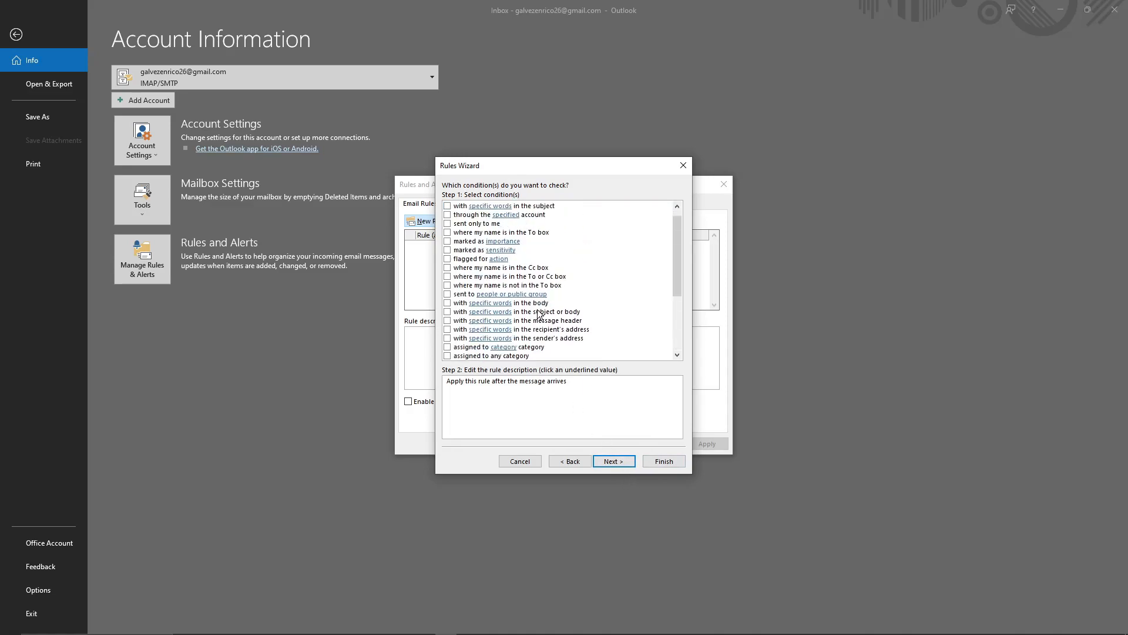
scroll(539, 314, up, 1)
scroll(533, 299, down, 4)
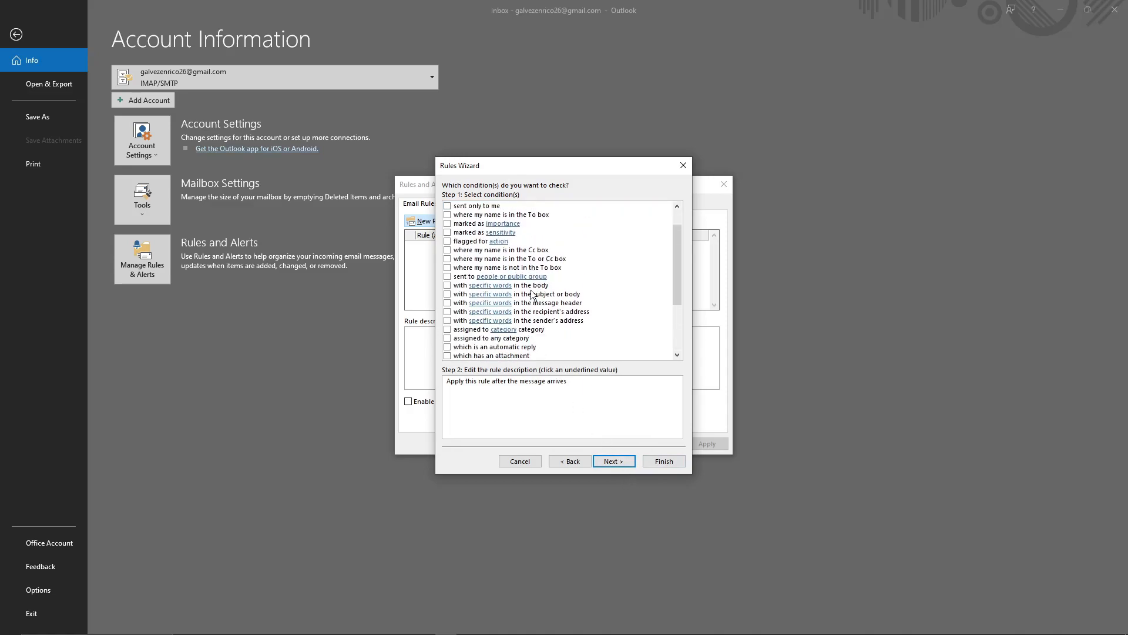
scroll(536, 295, up, 4)
scroll(536, 296, down, 5)
scroll(569, 328, up, 5)
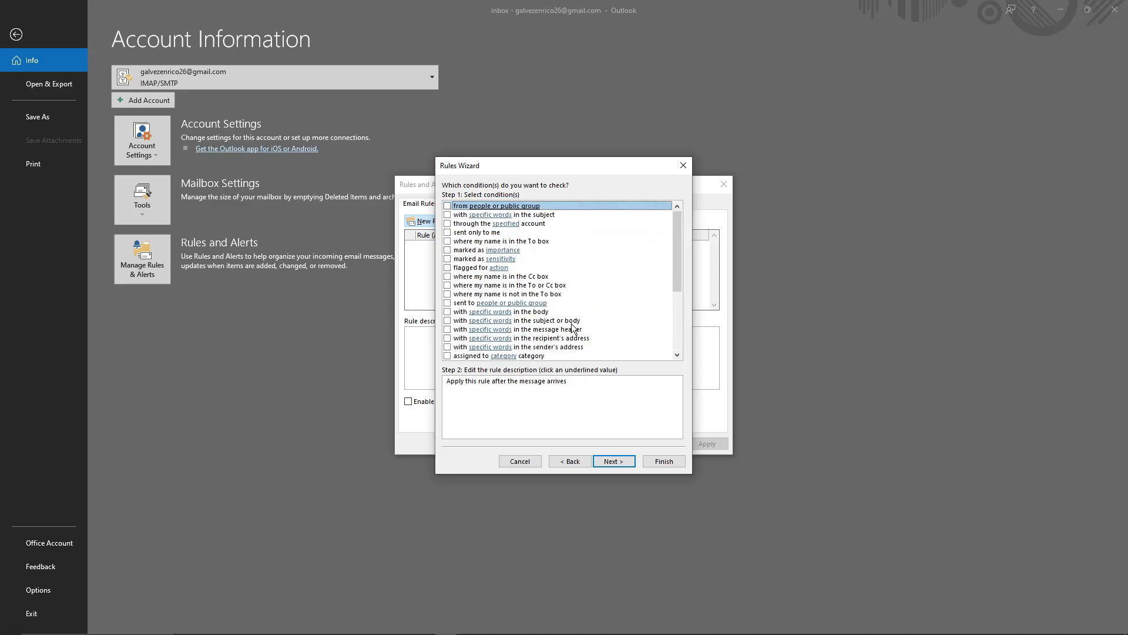
click(615, 462)
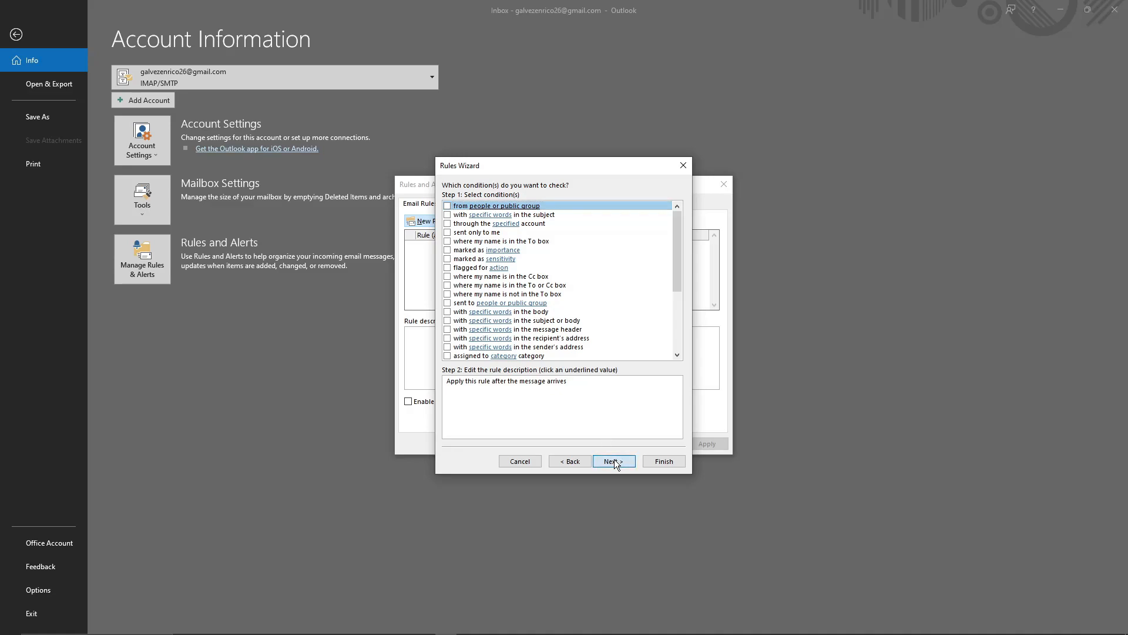
click(617, 356)
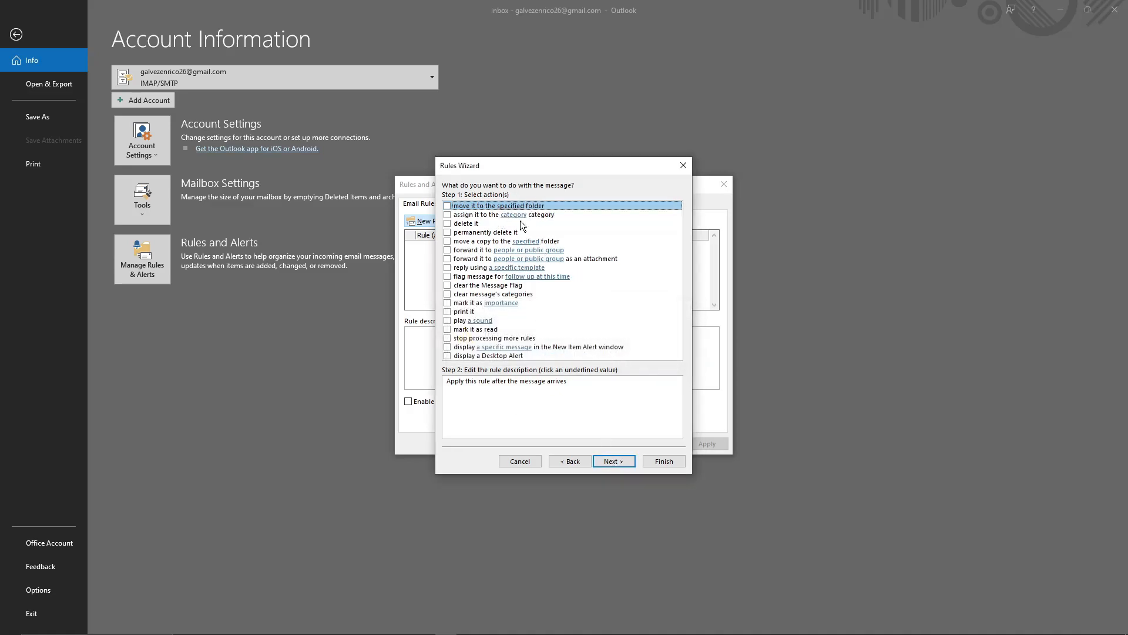
Step: Set the rule's action to reply using a specific template, choosing Out Of Office from User Templates in File System
drag(524, 170, 537, 166)
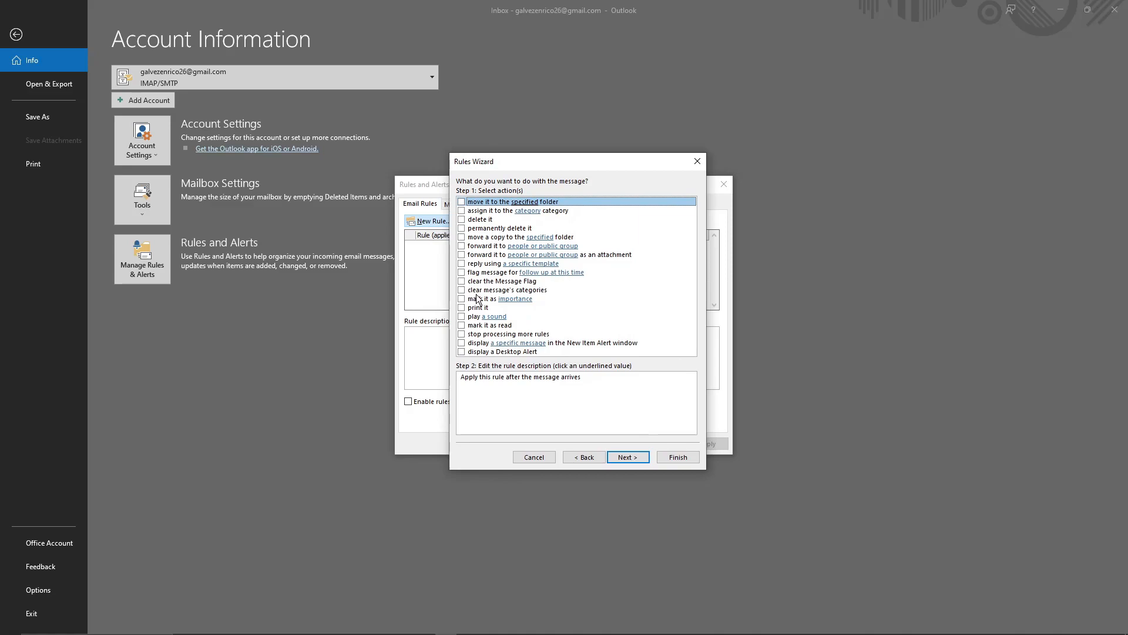
click(462, 263)
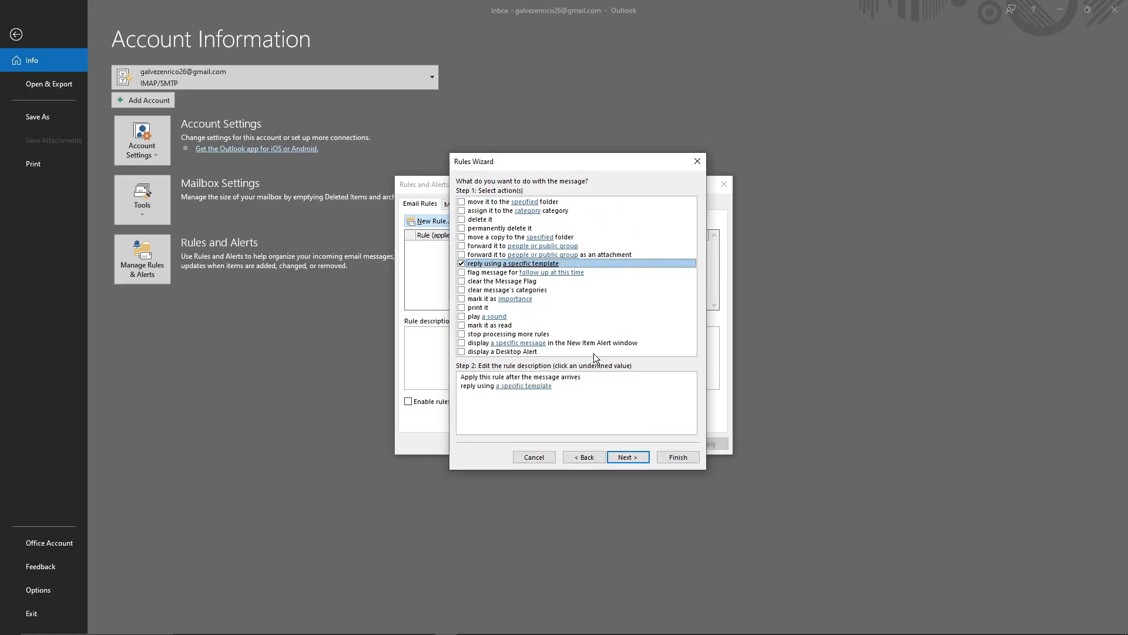
click(508, 386)
click(511, 386)
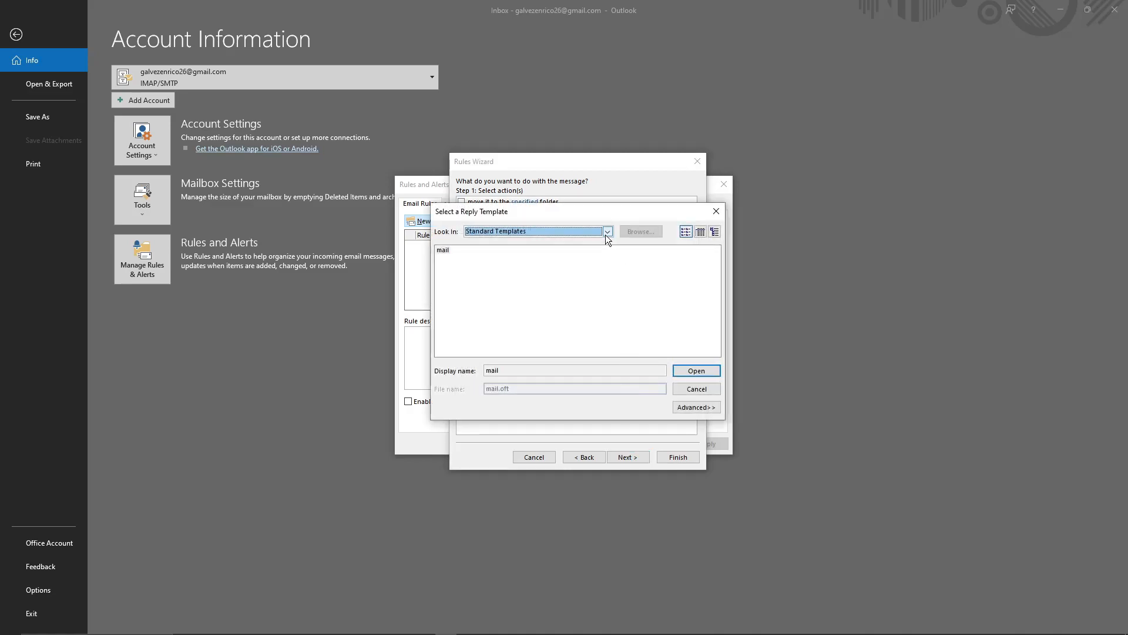
click(607, 234)
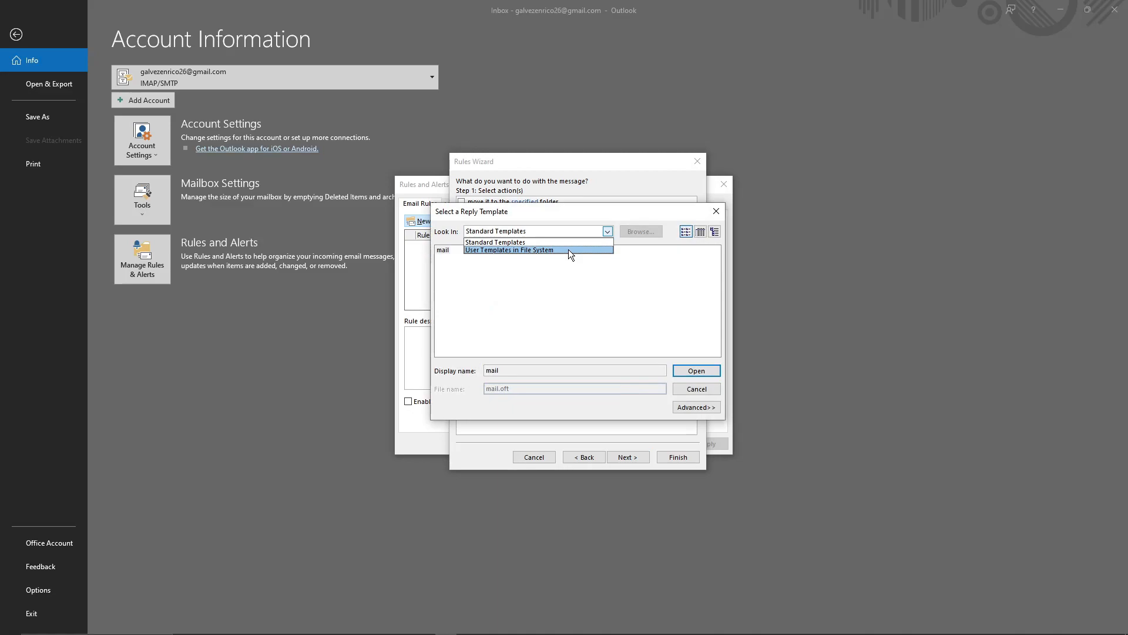
click(568, 250)
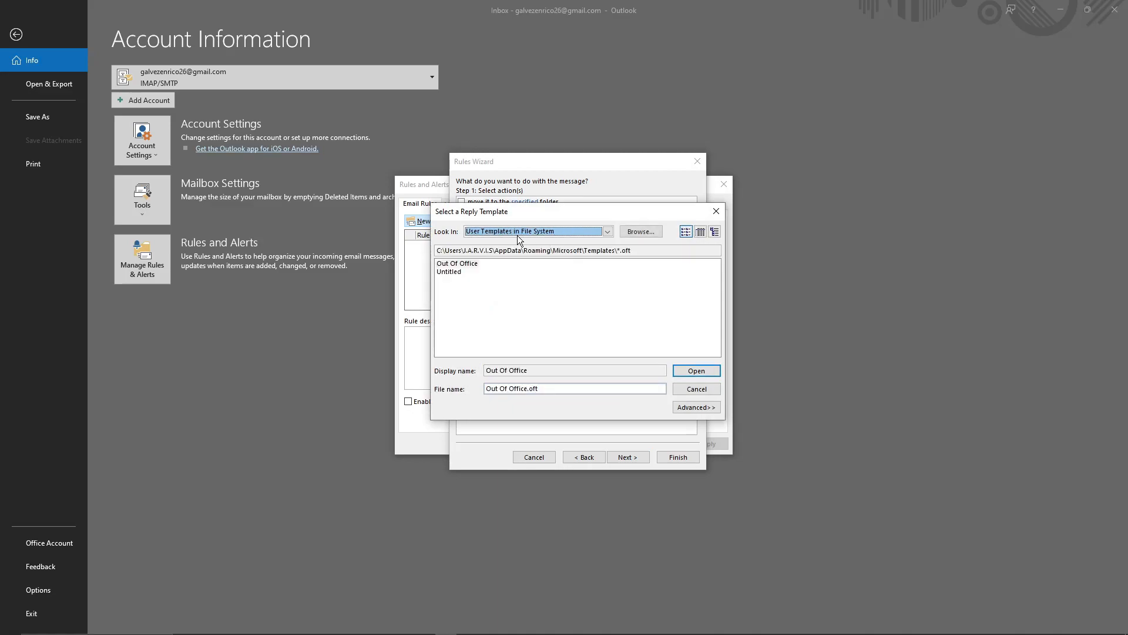
click(470, 264)
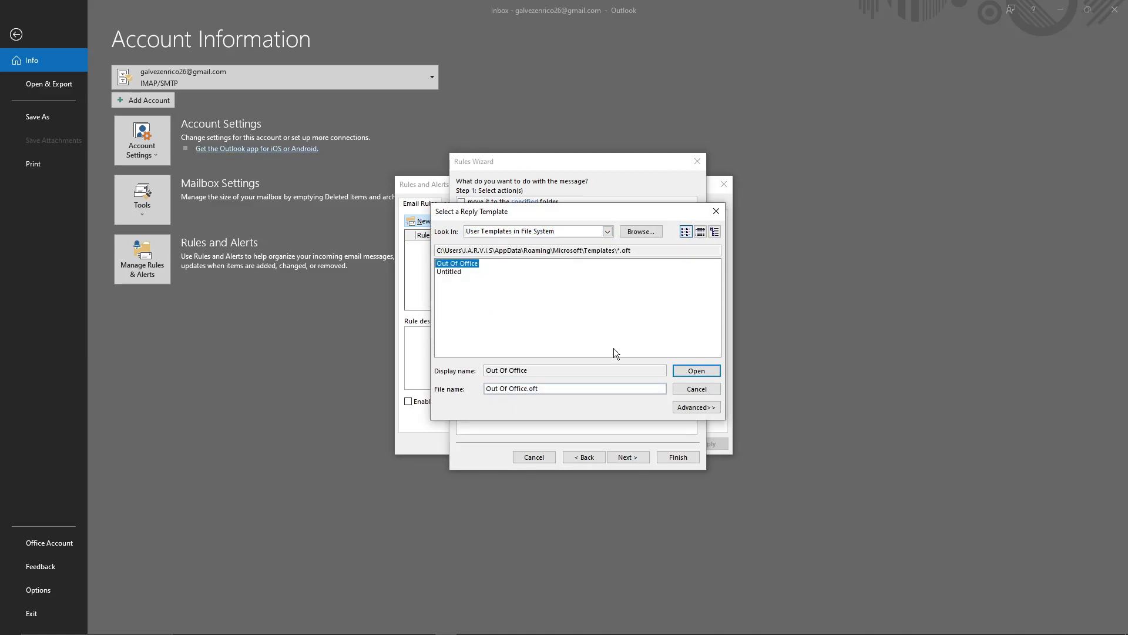
click(707, 370)
click(629, 457)
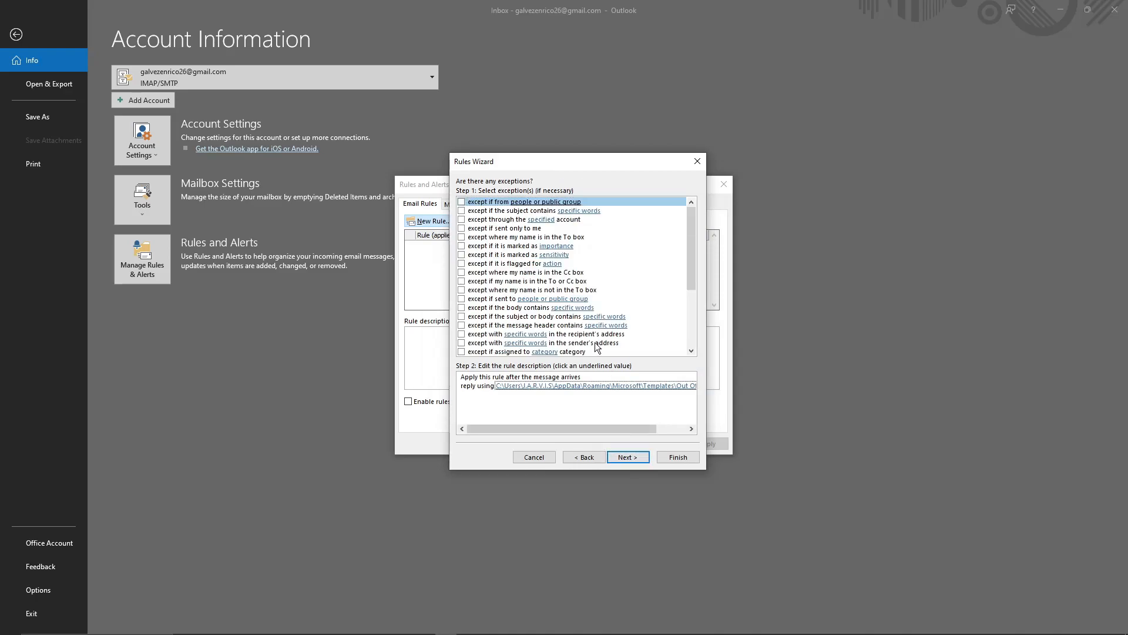
Step: Review the rule exceptions, leave all of them unselected and continue to the final rule setup
scroll(570, 308, down, 3)
scroll(570, 307, up, 3)
scroll(589, 289, down, 4)
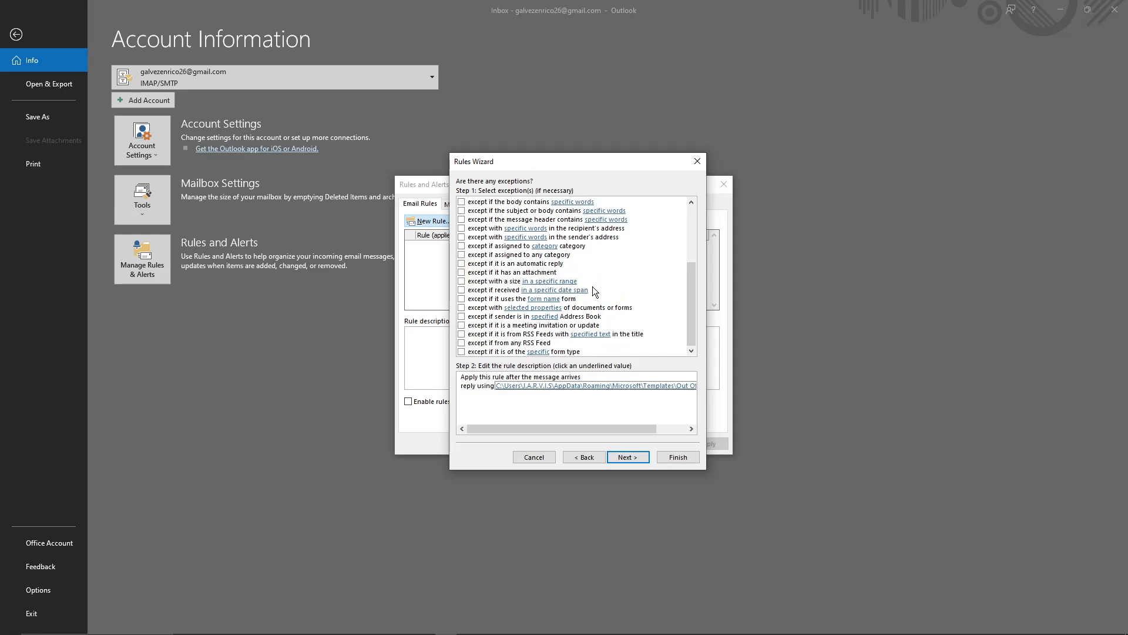
scroll(594, 291, up, 3)
scroll(596, 294, down, 3)
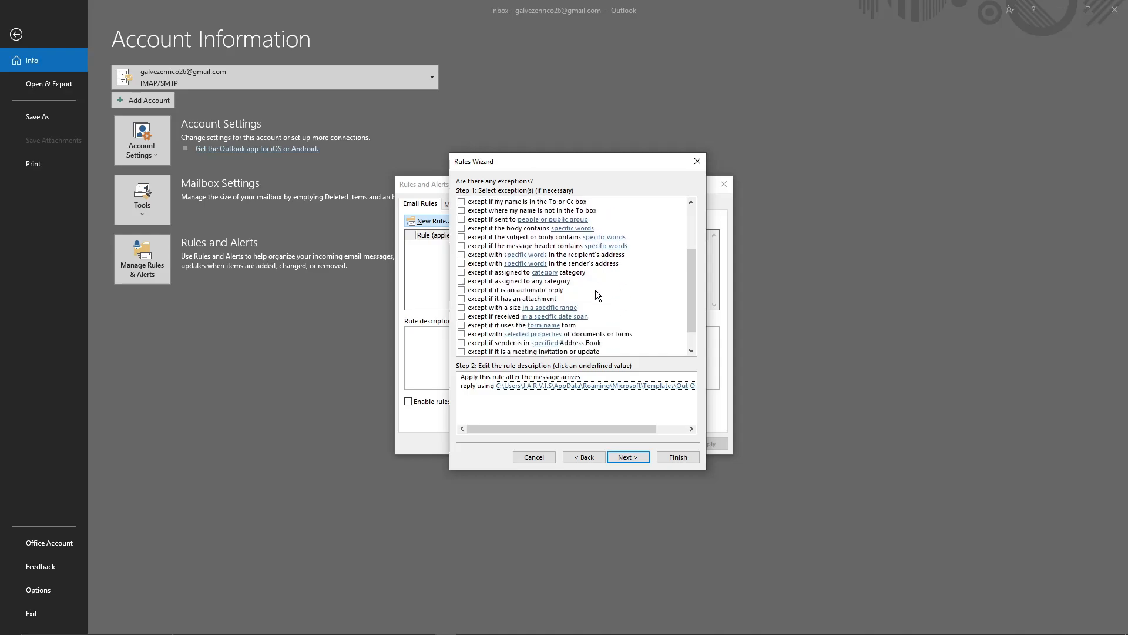
click(627, 457)
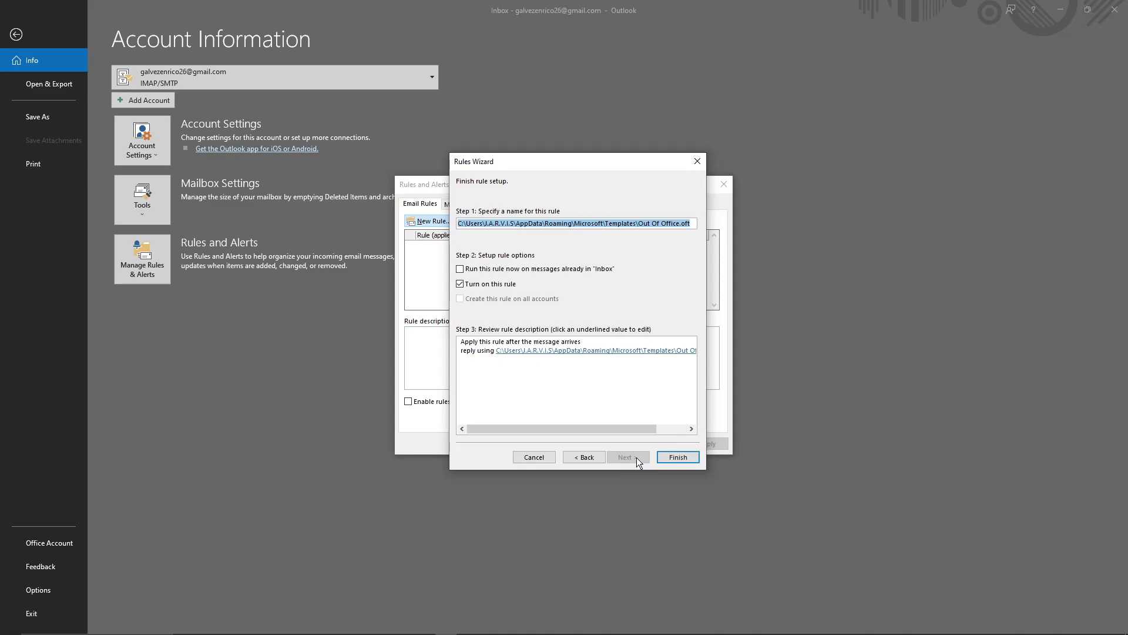
Step: Keep the rule turned on and name it "Auto reply (Out of office)."
click(462, 285)
click(462, 285)
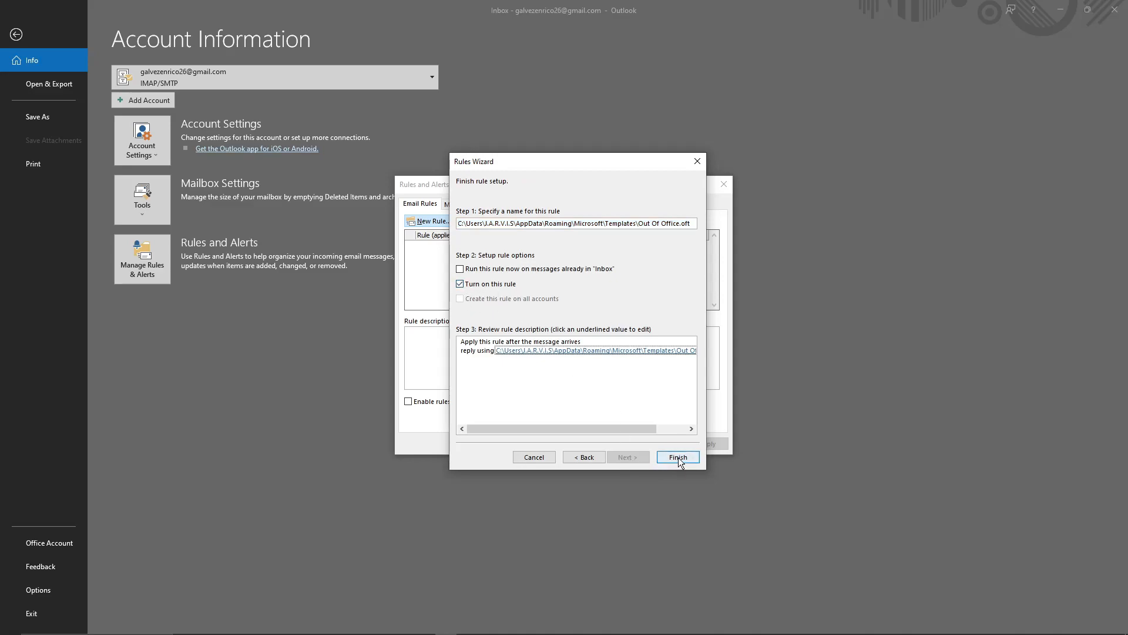
click(598, 223)
key(ctrl+a)
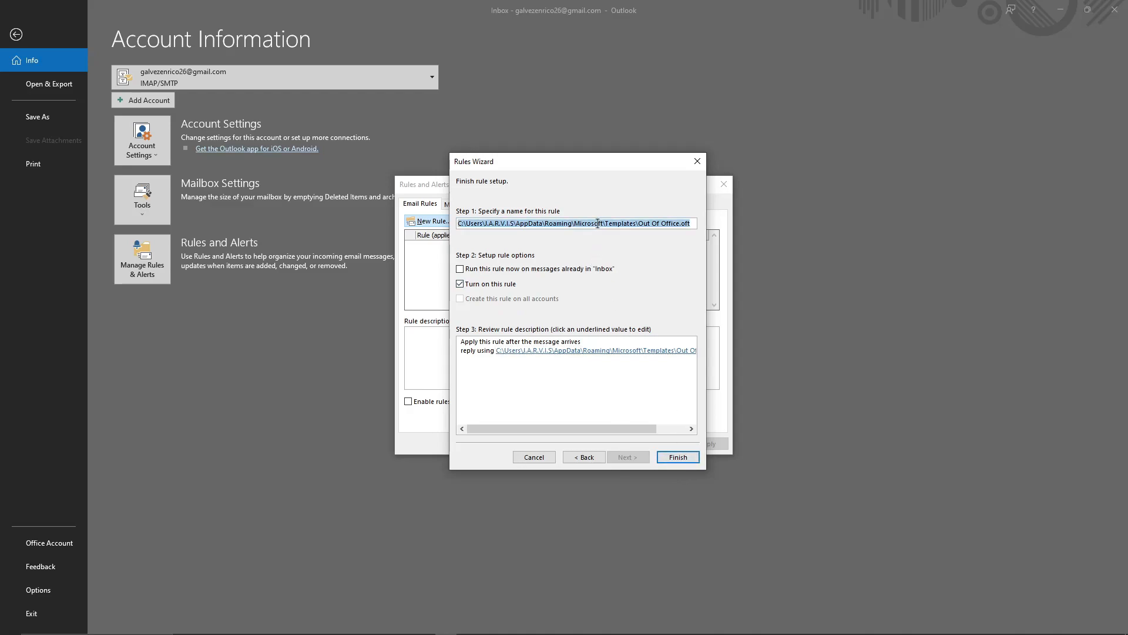
text(Auto reply (Out of office).)
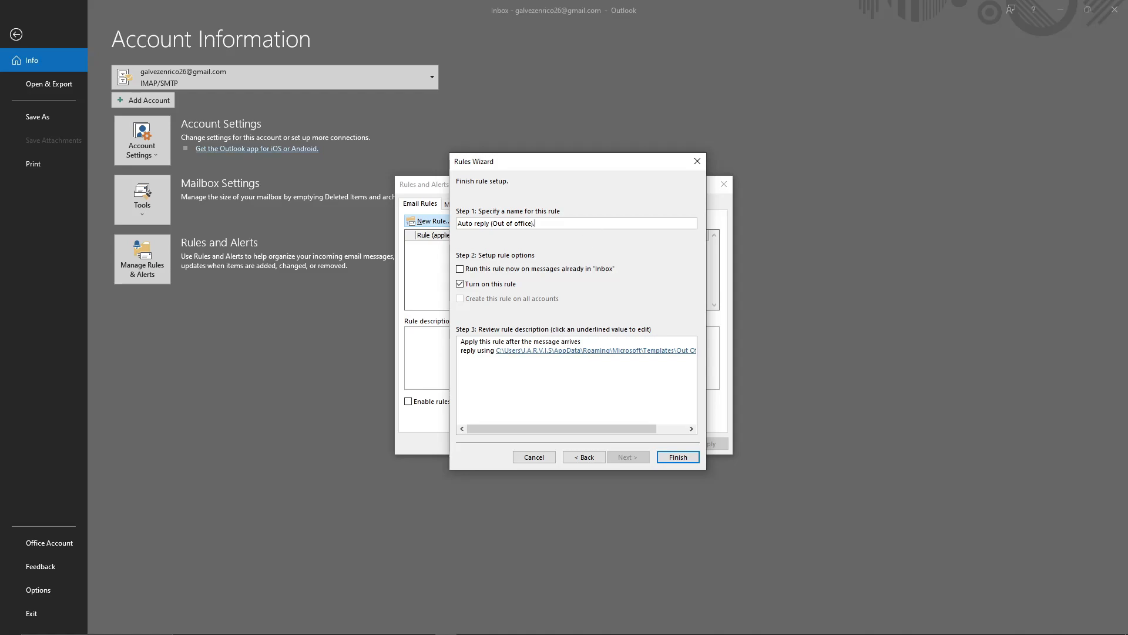
click(636, 378)
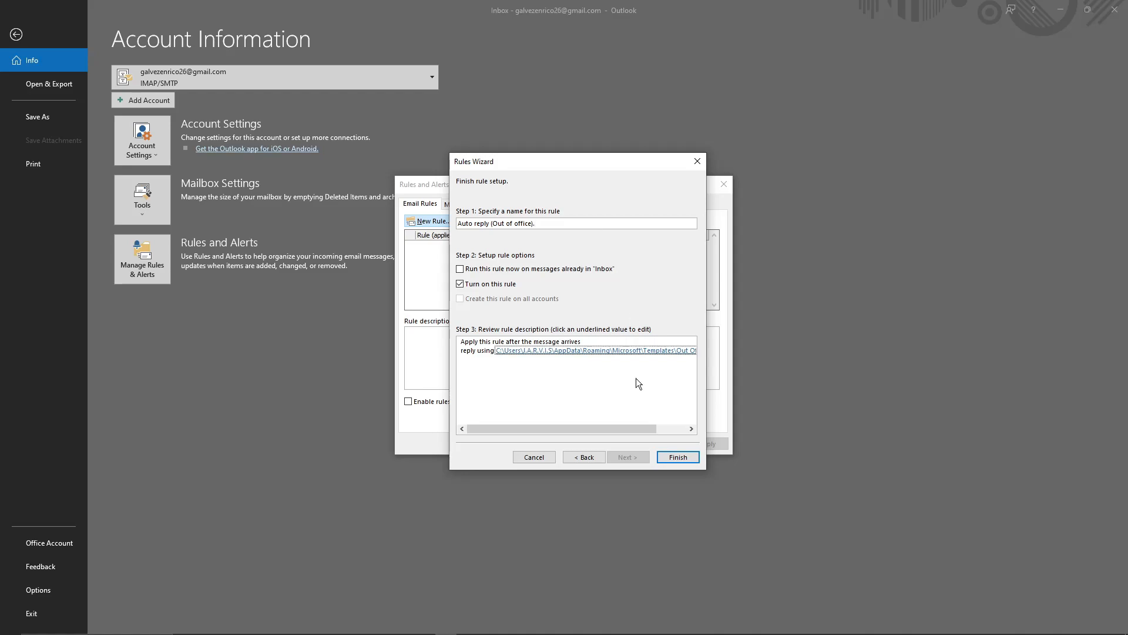
Step: Finish and save the new auto-reply rule, and minimize the Outlook window to return to the browser
click(678, 458)
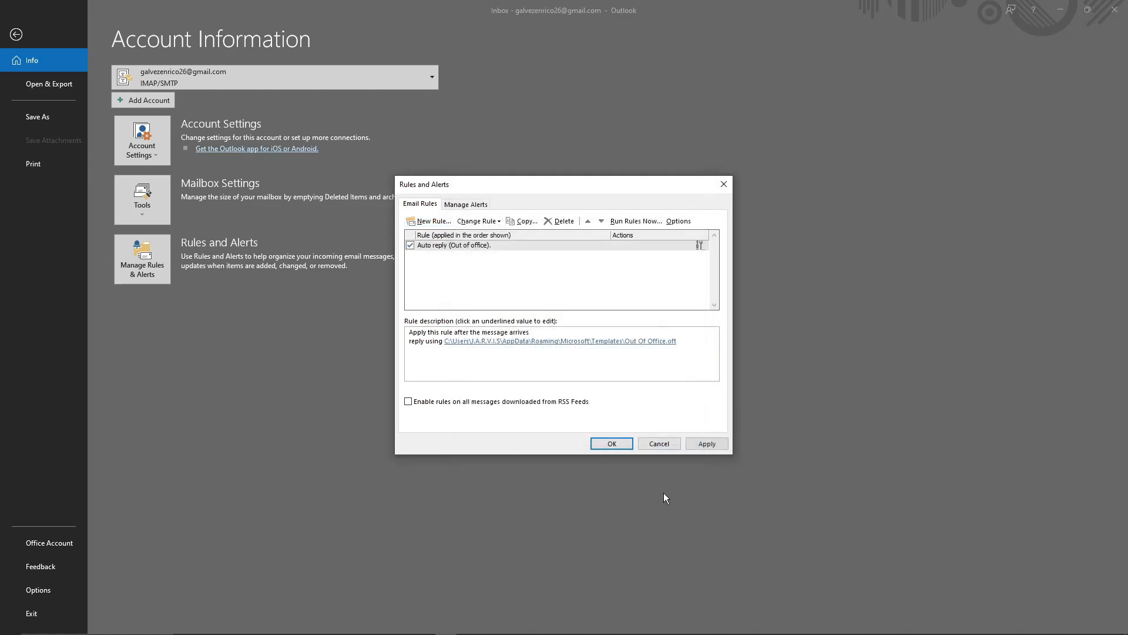
click(609, 446)
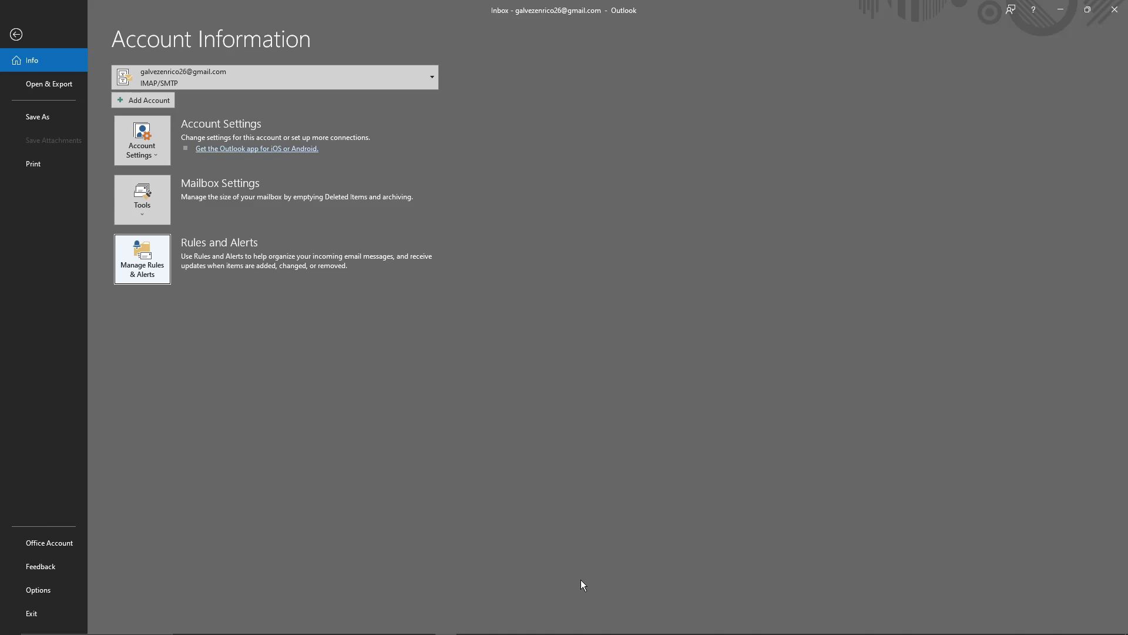
click(1060, 10)
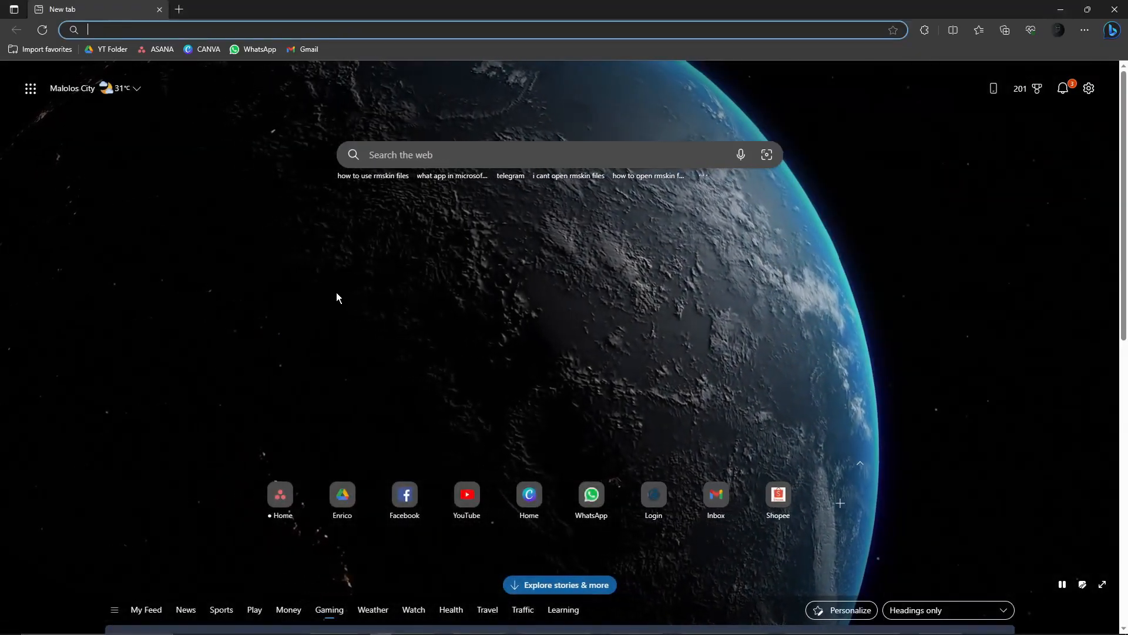